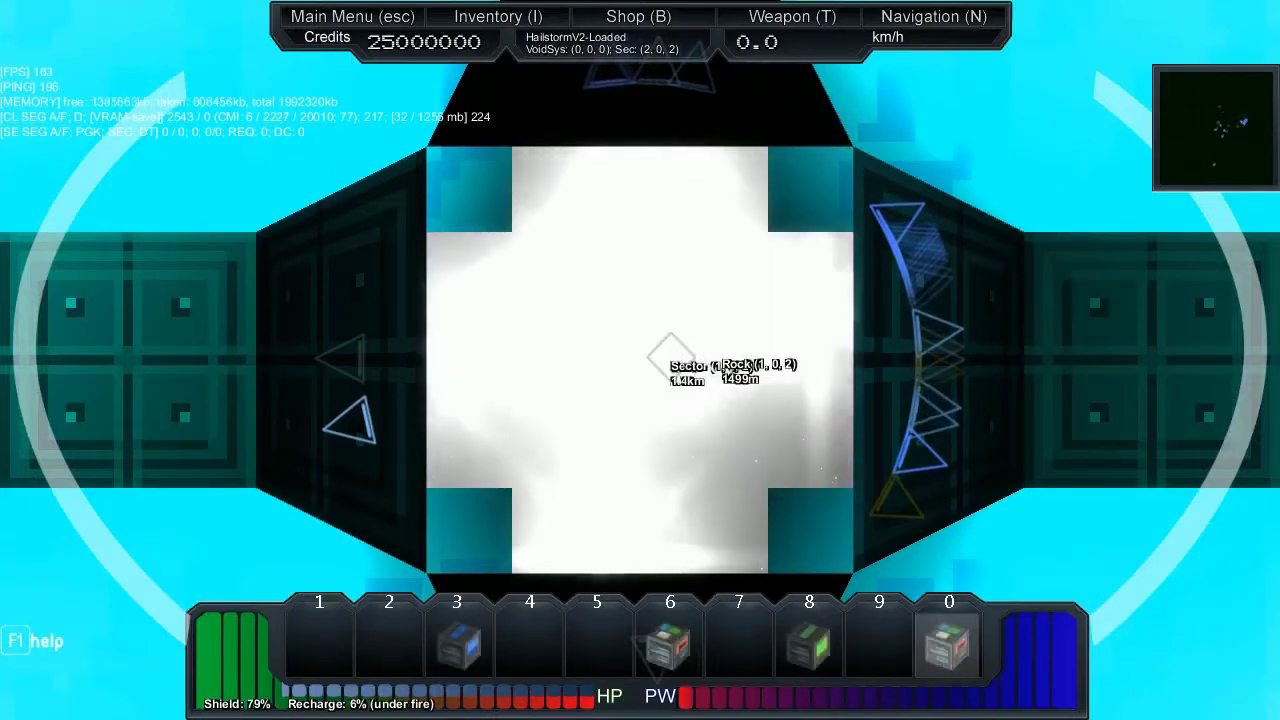
Select hotbar slot 3, fly out of the cyan dock, roll level and thrust forward
key("3")
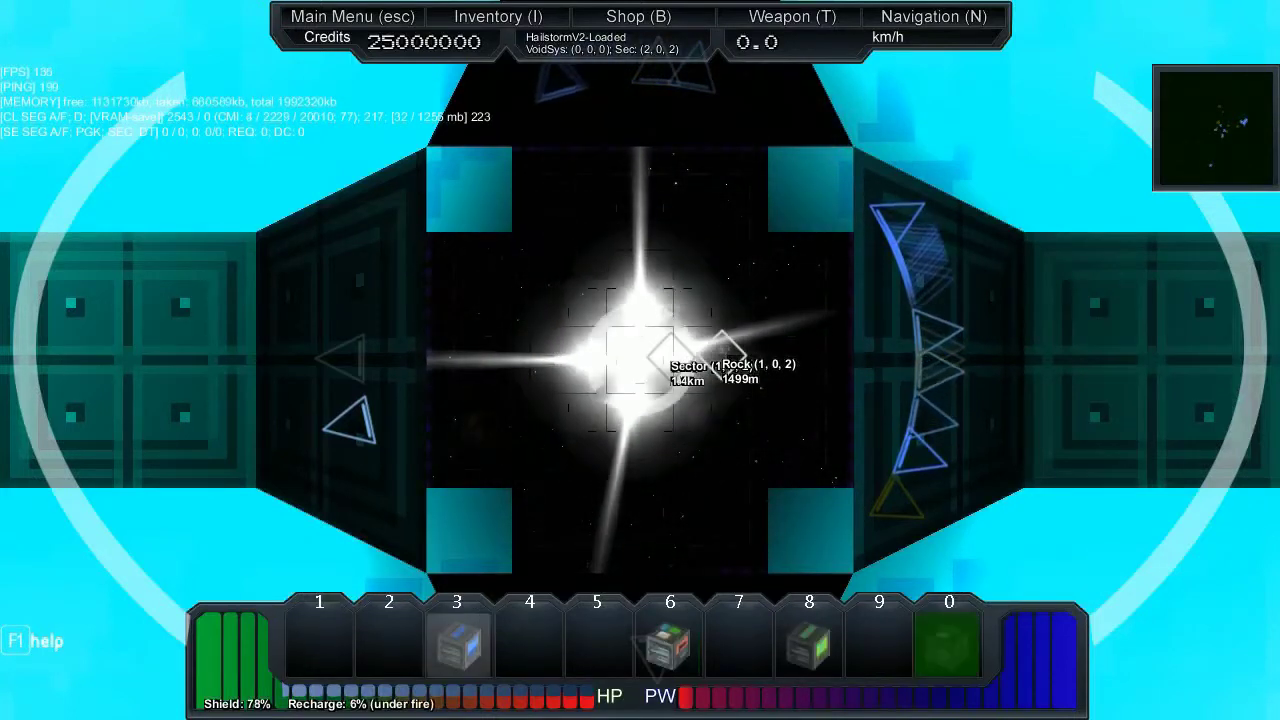
key("w")
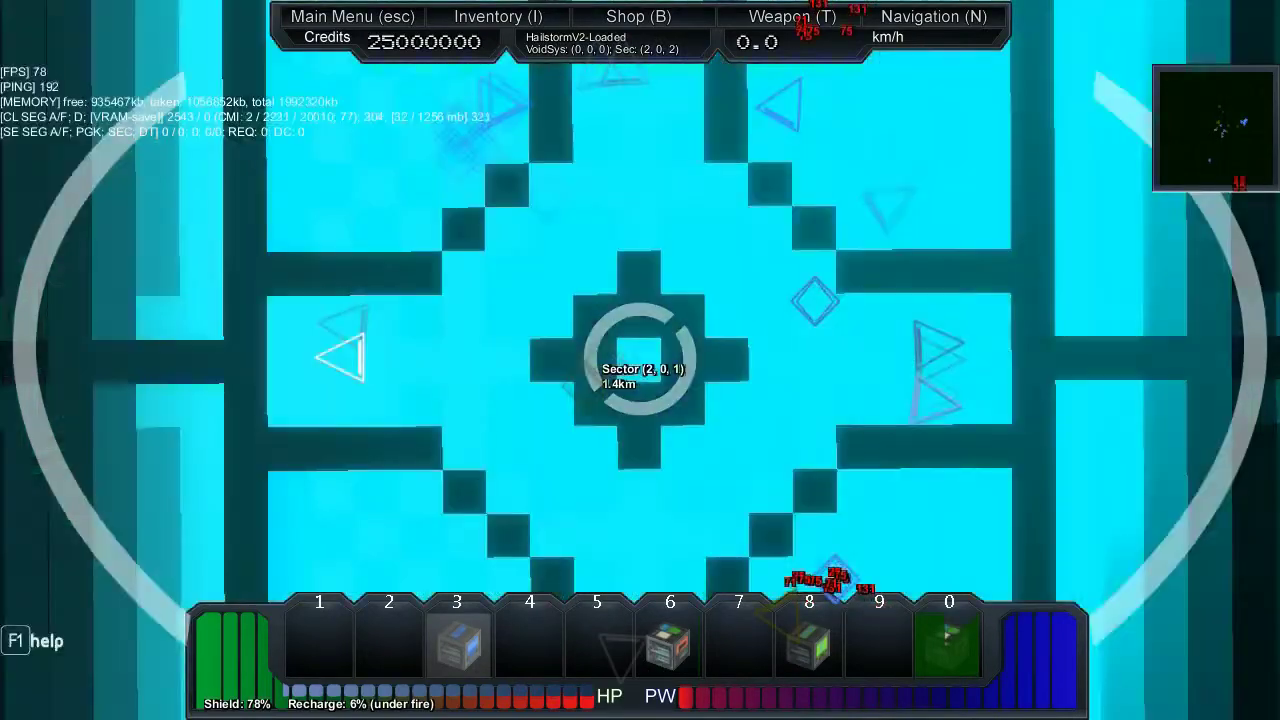
key("q")
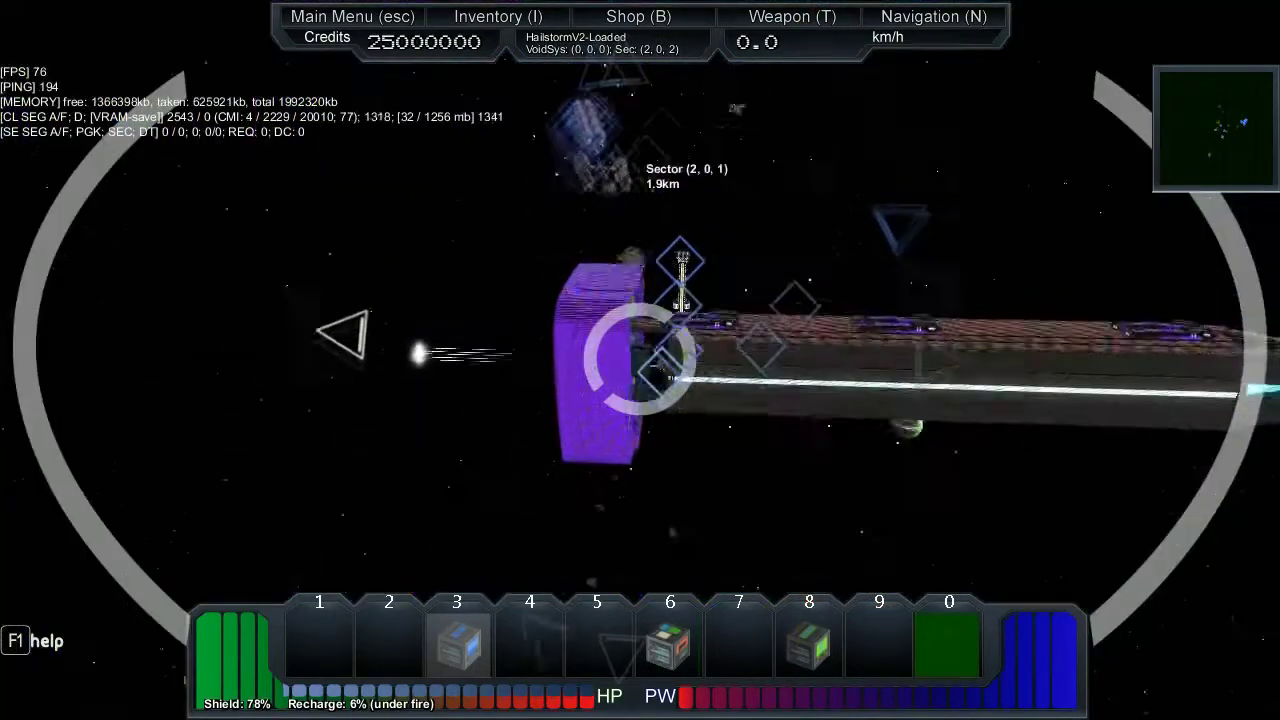
key("e")
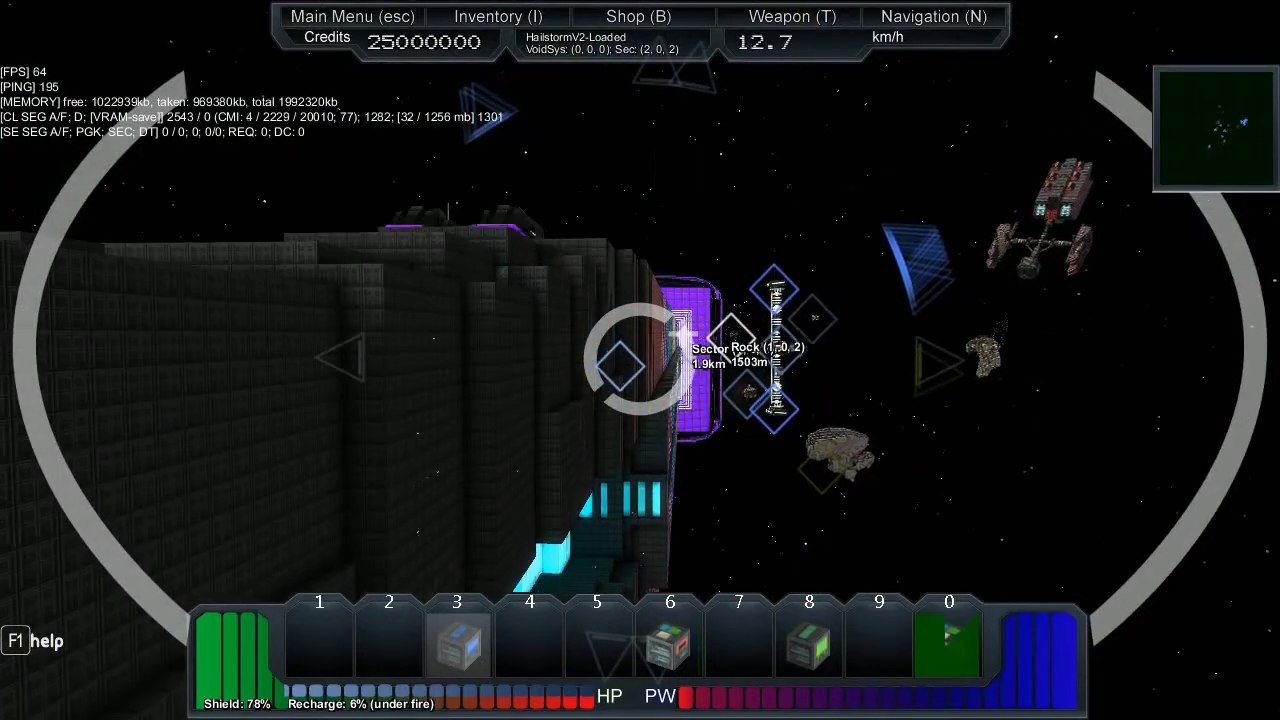
key("w")
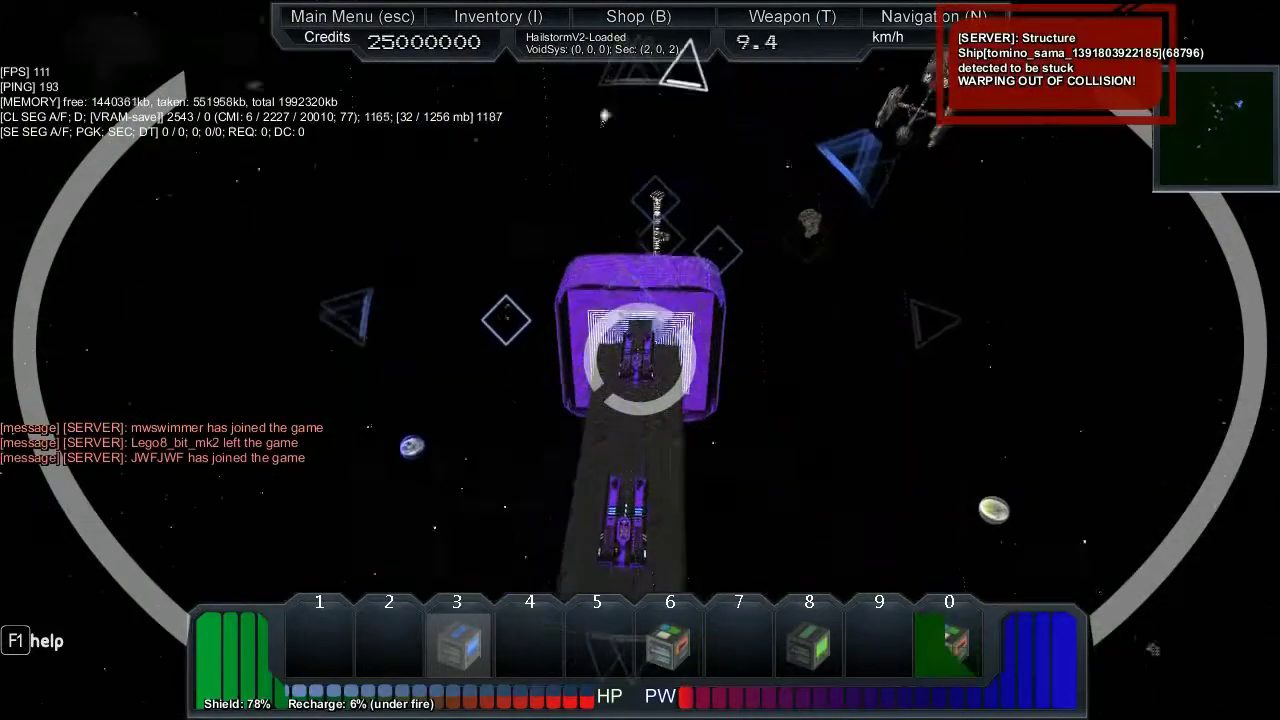
key("w")
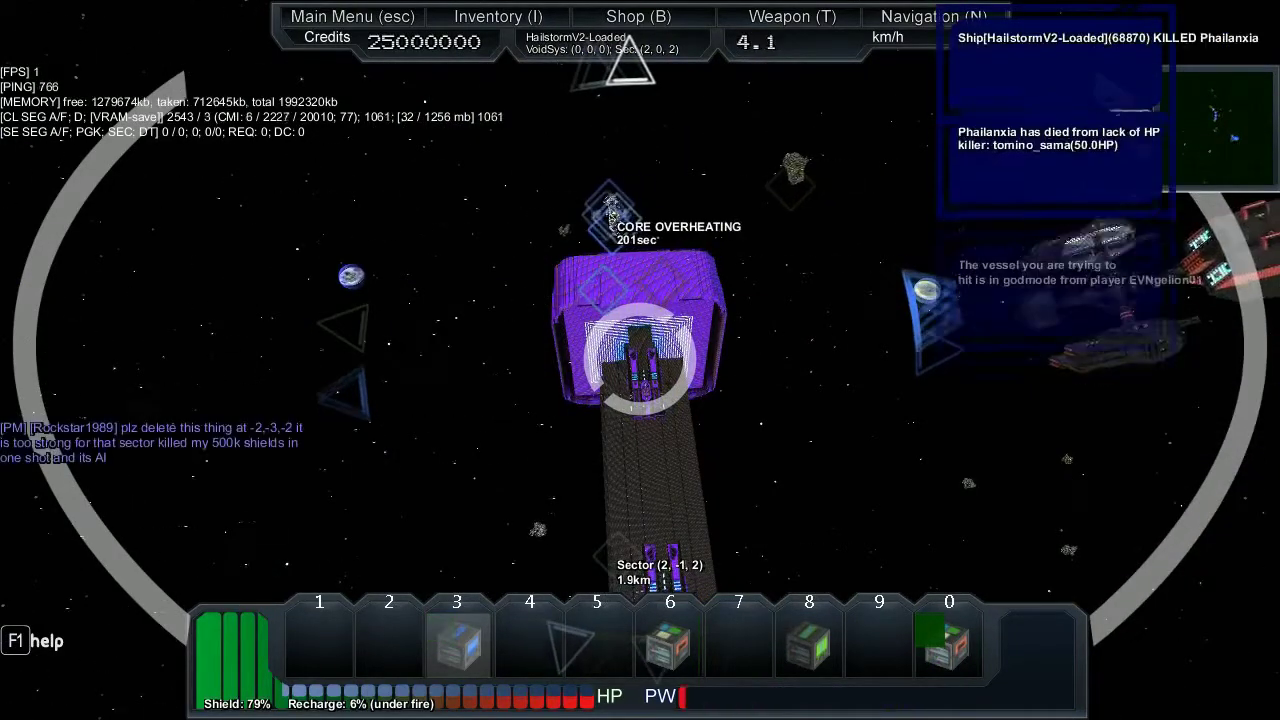
Swing round to view the purple front, then bring the long hull alongside with short thrusts
key("w")
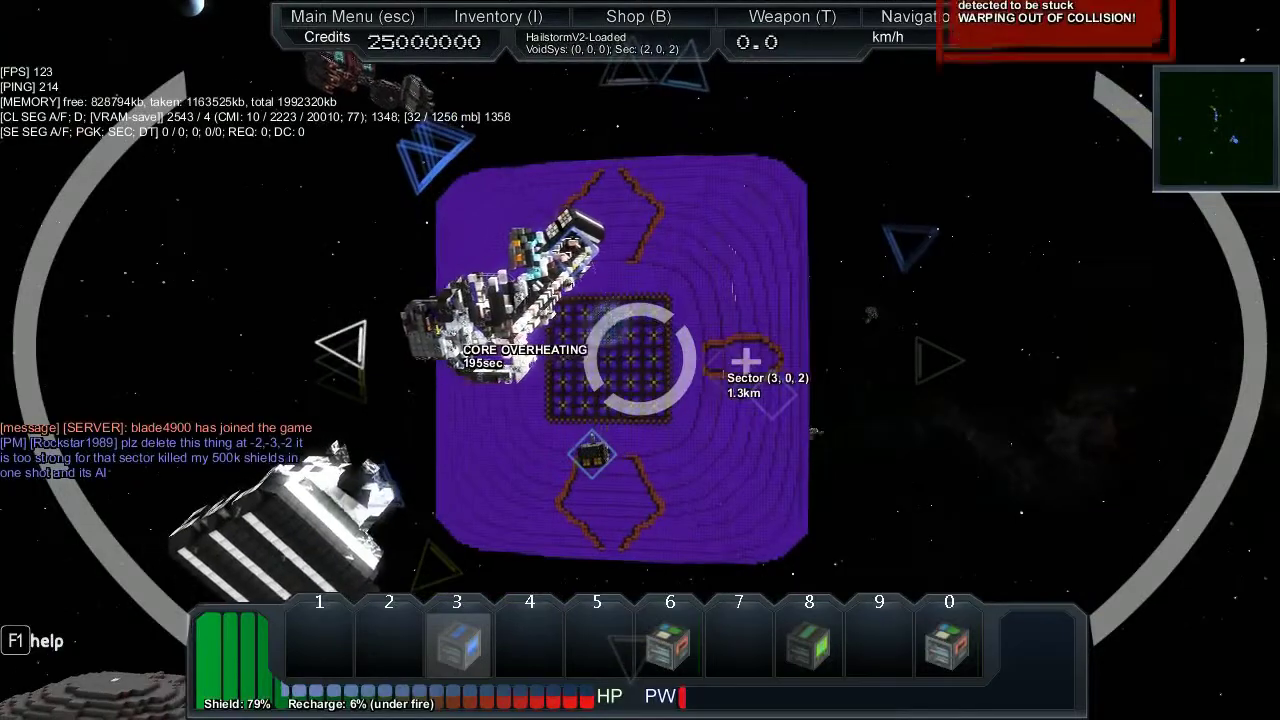
key("w")
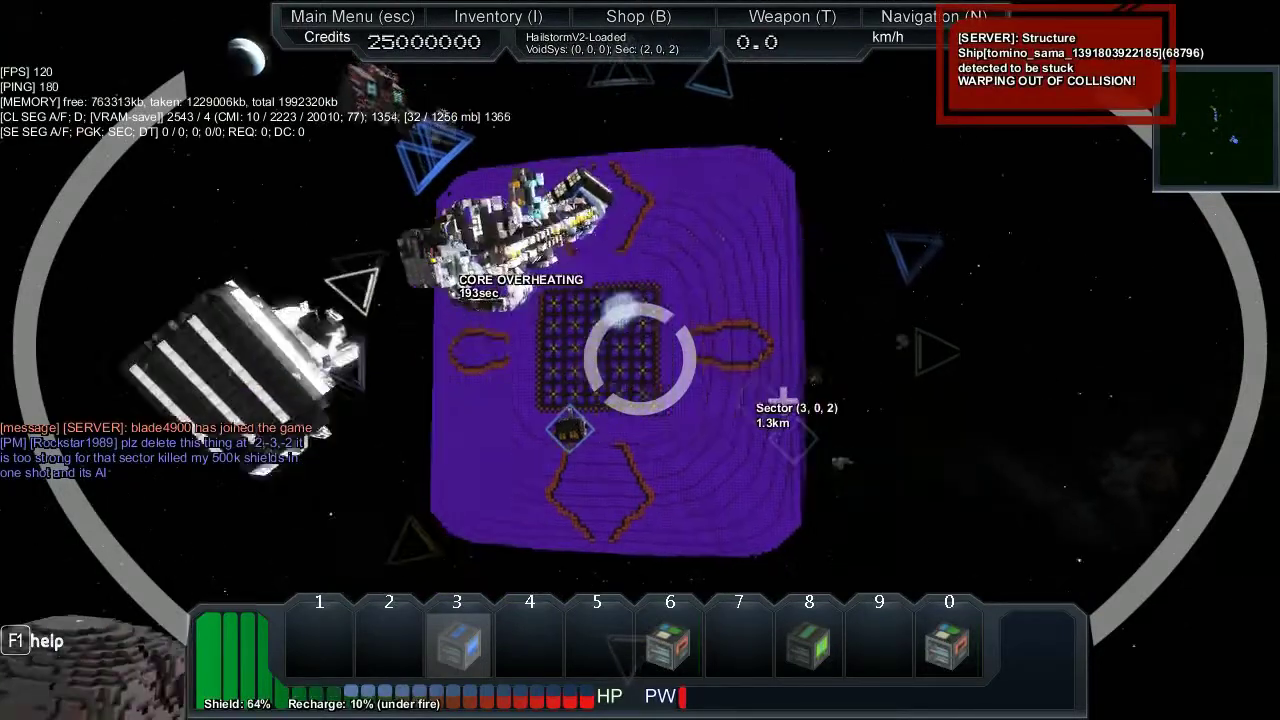
key("w")
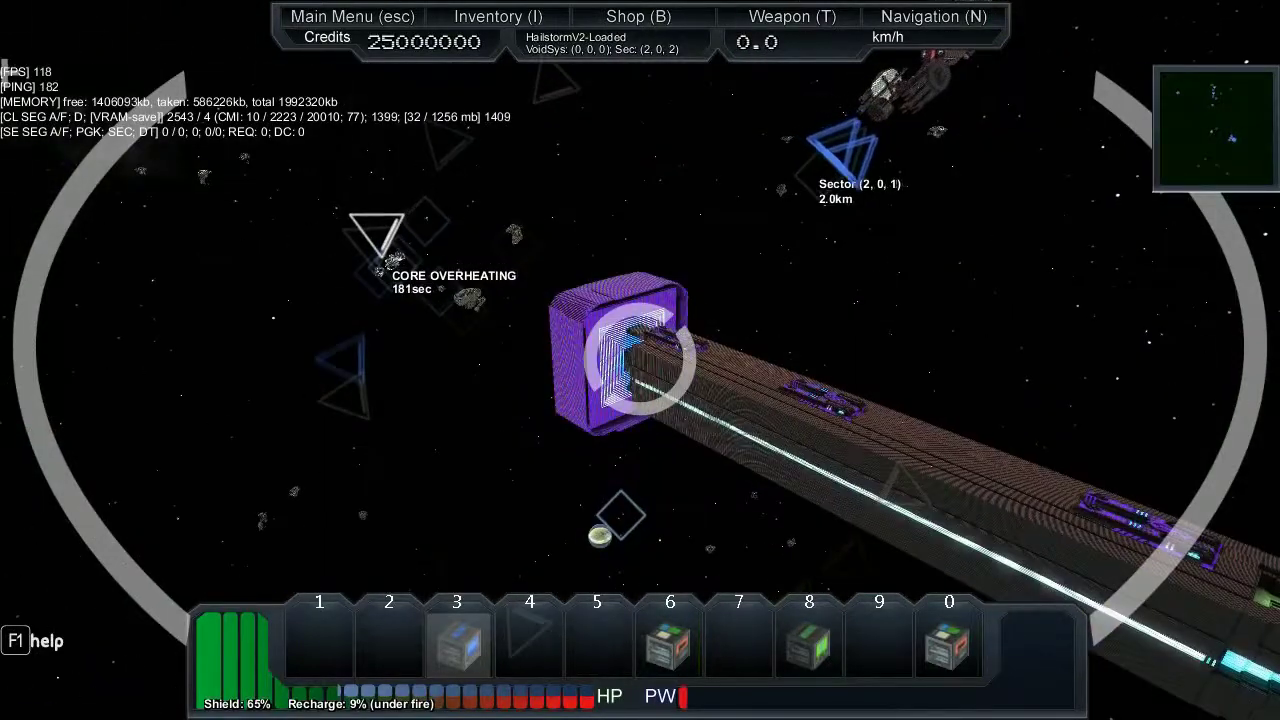
Thrust and steer the ship up to about 75 km/h into sector 2, 2, 2
key("w")
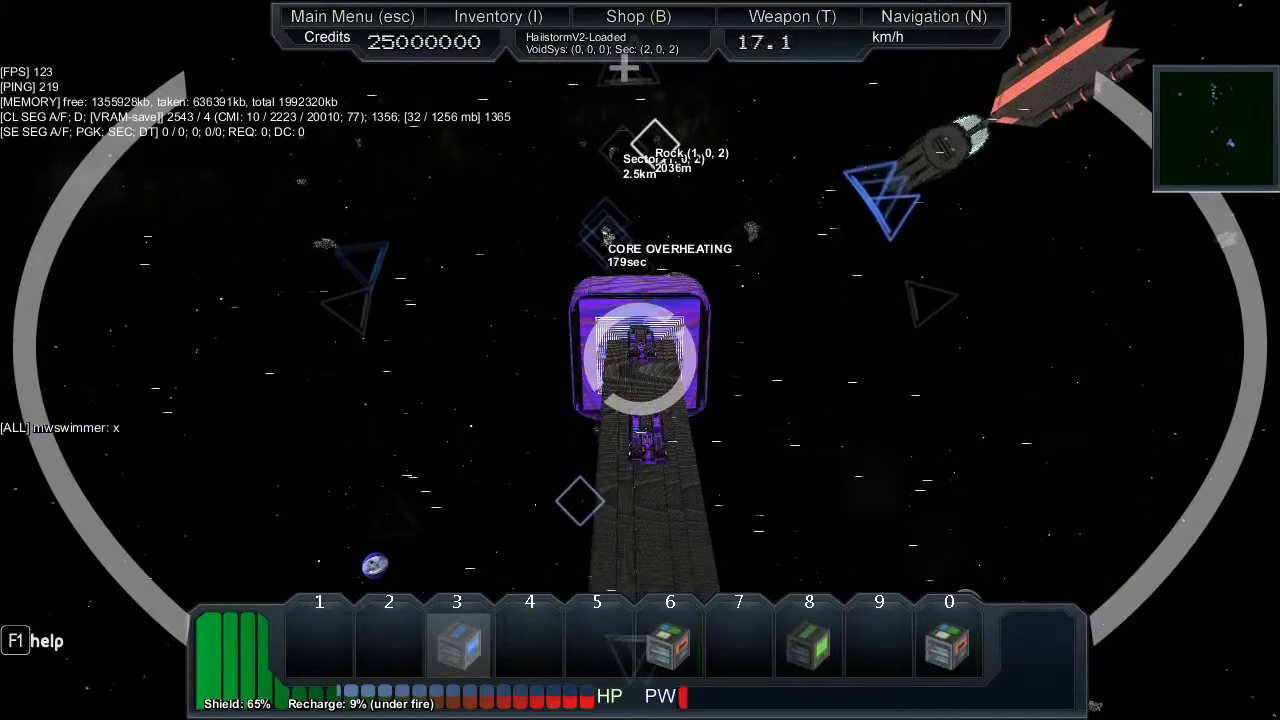
key("w")
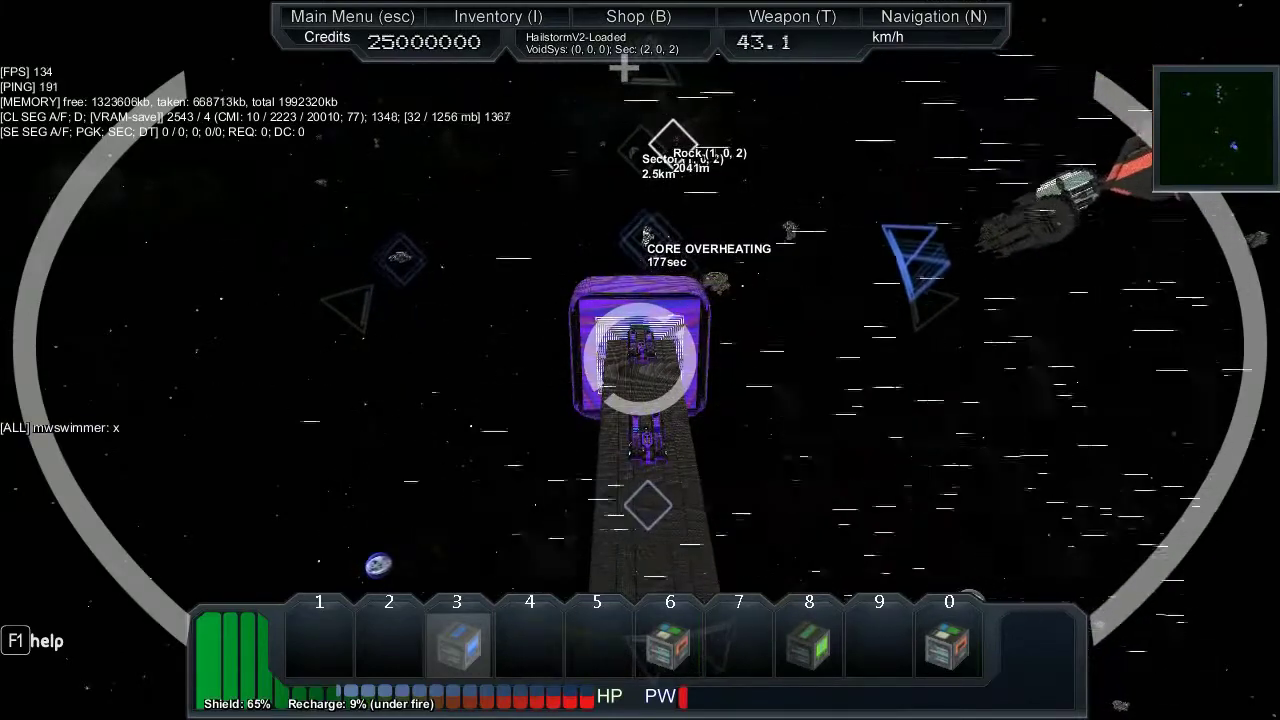
key("w")
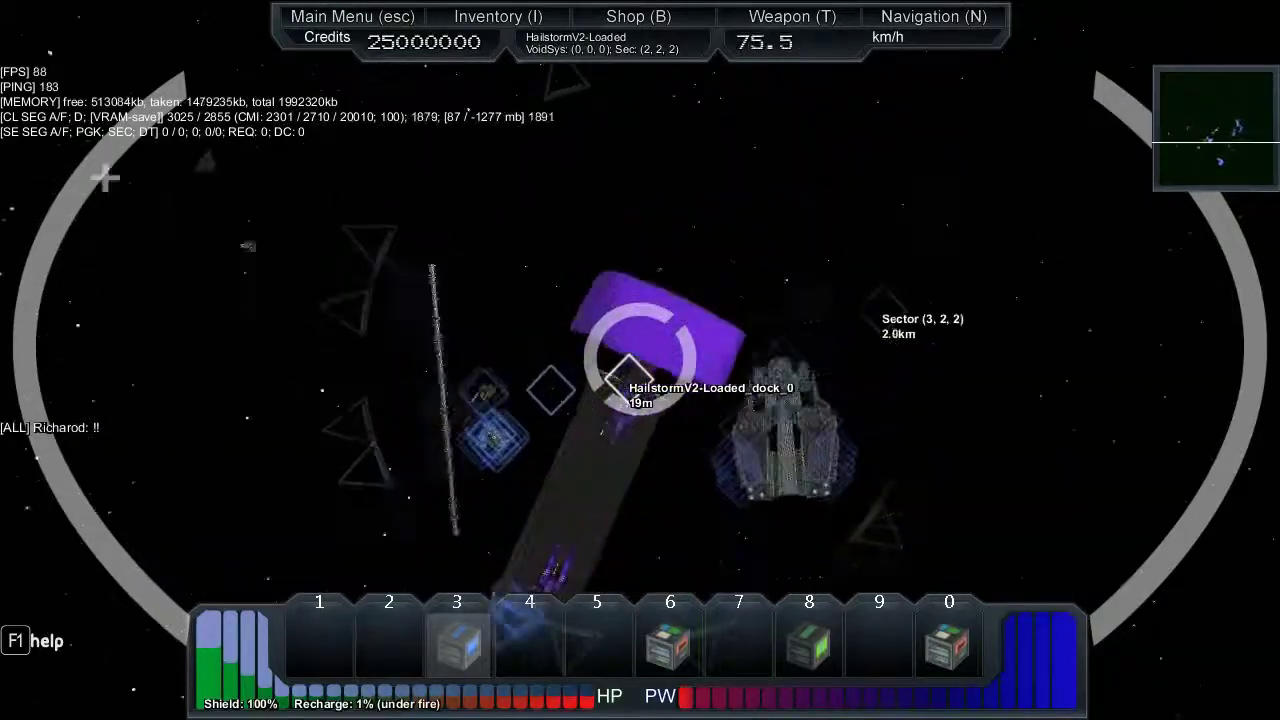
Show the server's player list with Tab
key("Tab")
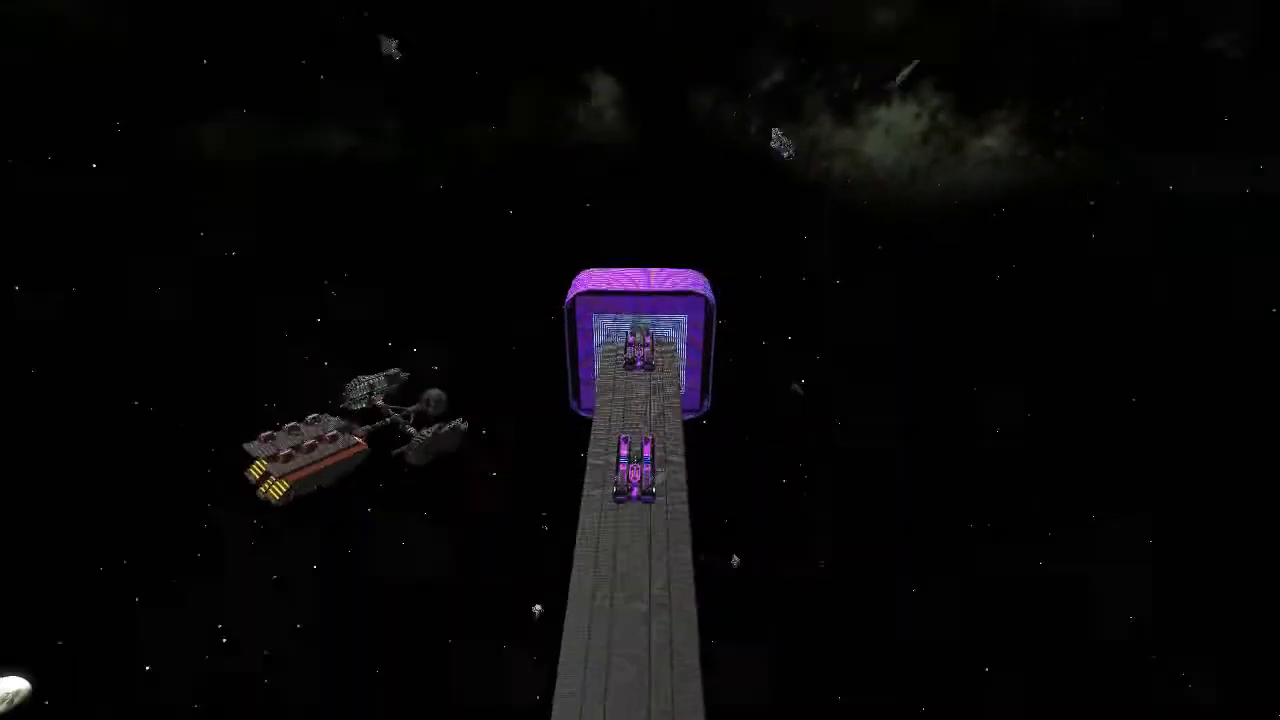
Turn the HUD back on with F1
key("F1")
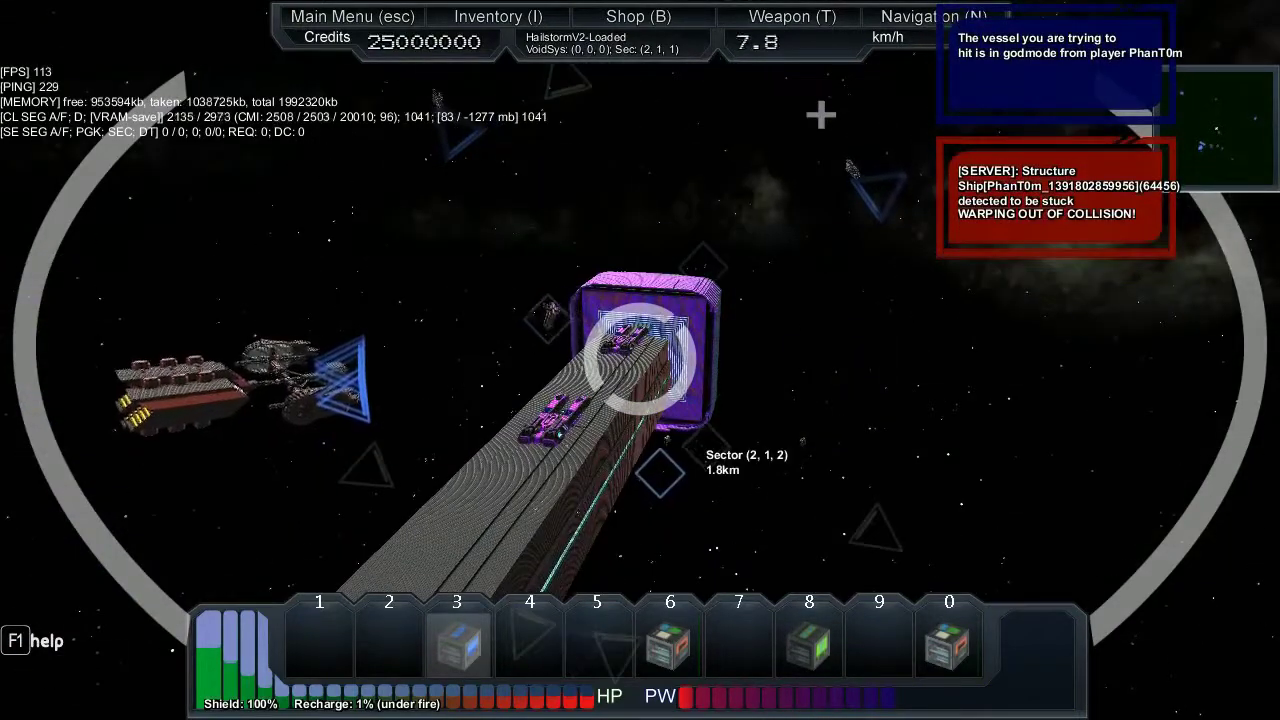
Accelerate along the ship's beam toward the green-faced block station
key("w")
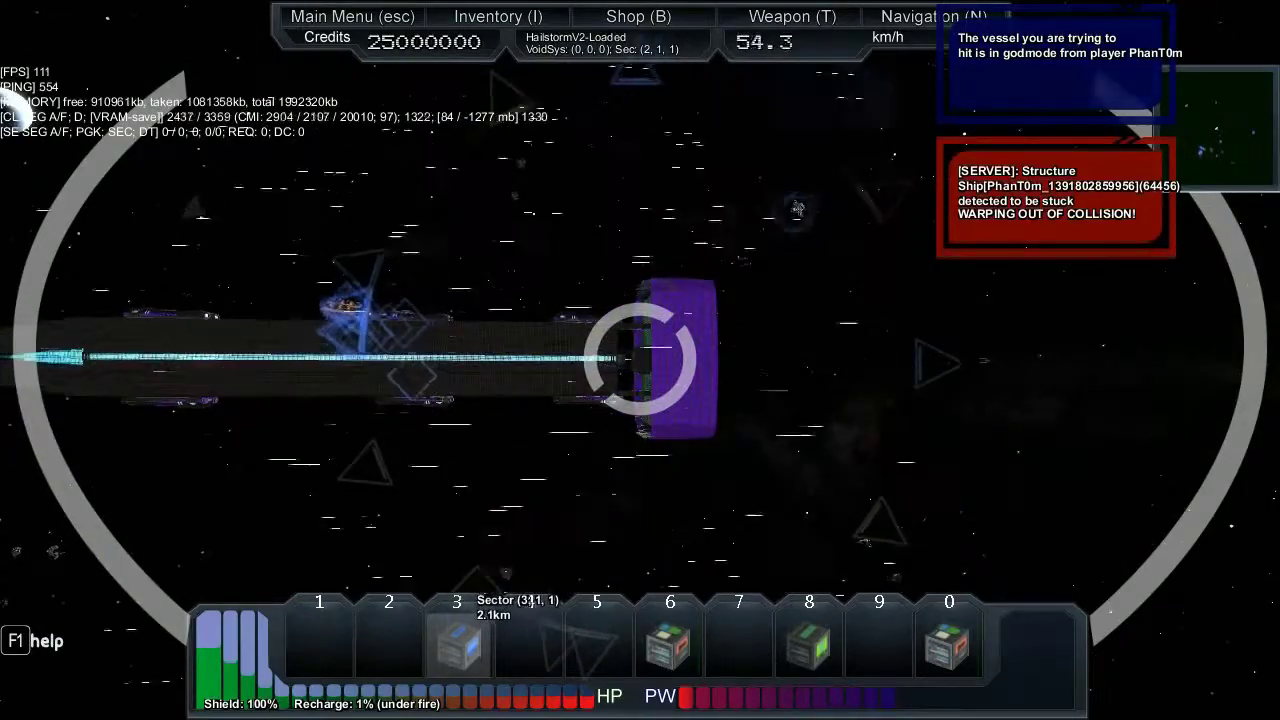
key("w")
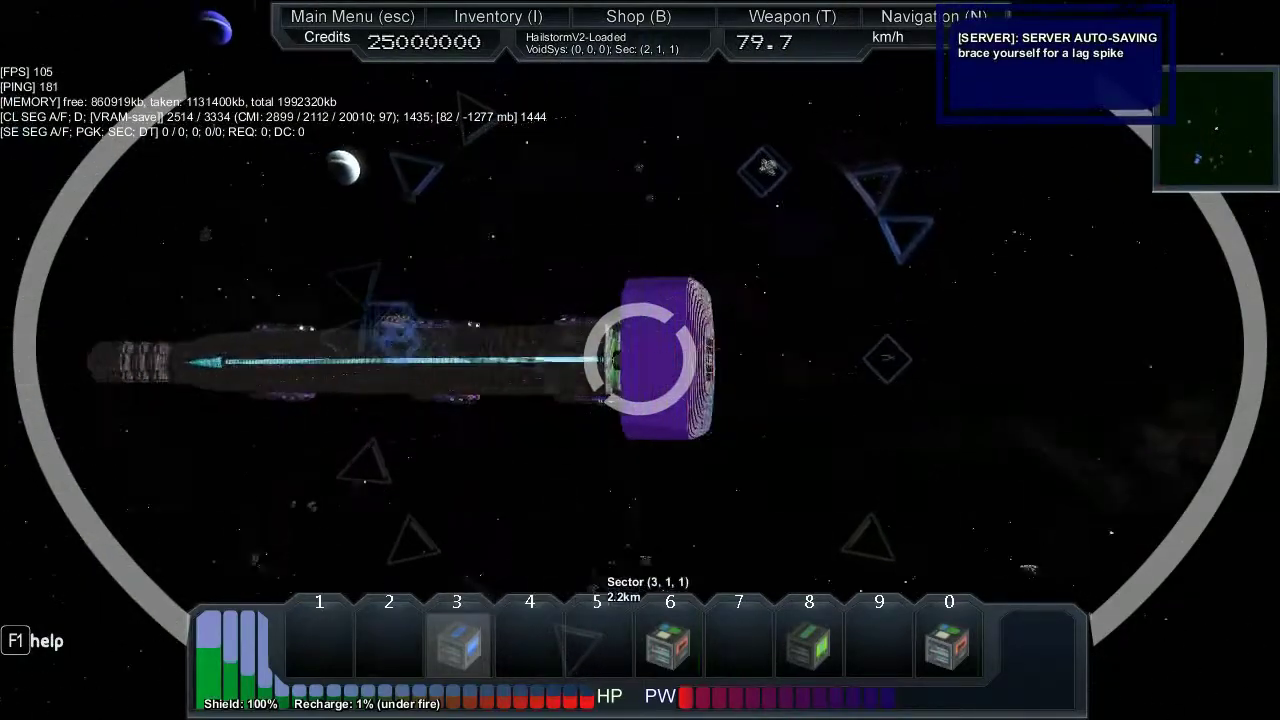